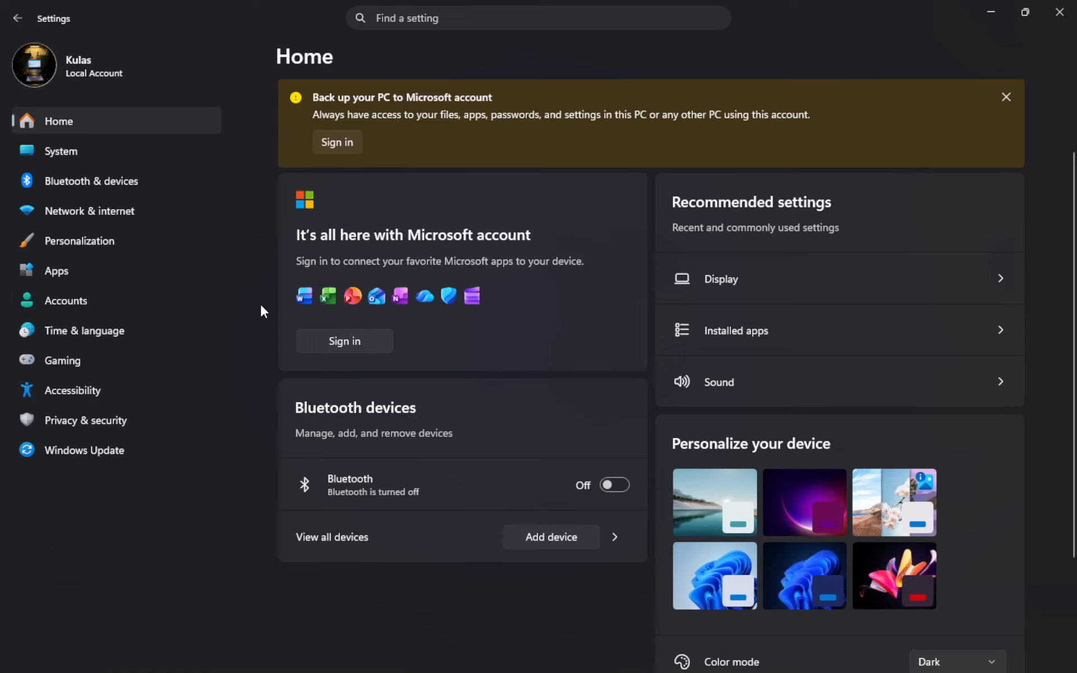
scroll(252, 303, down, 4)
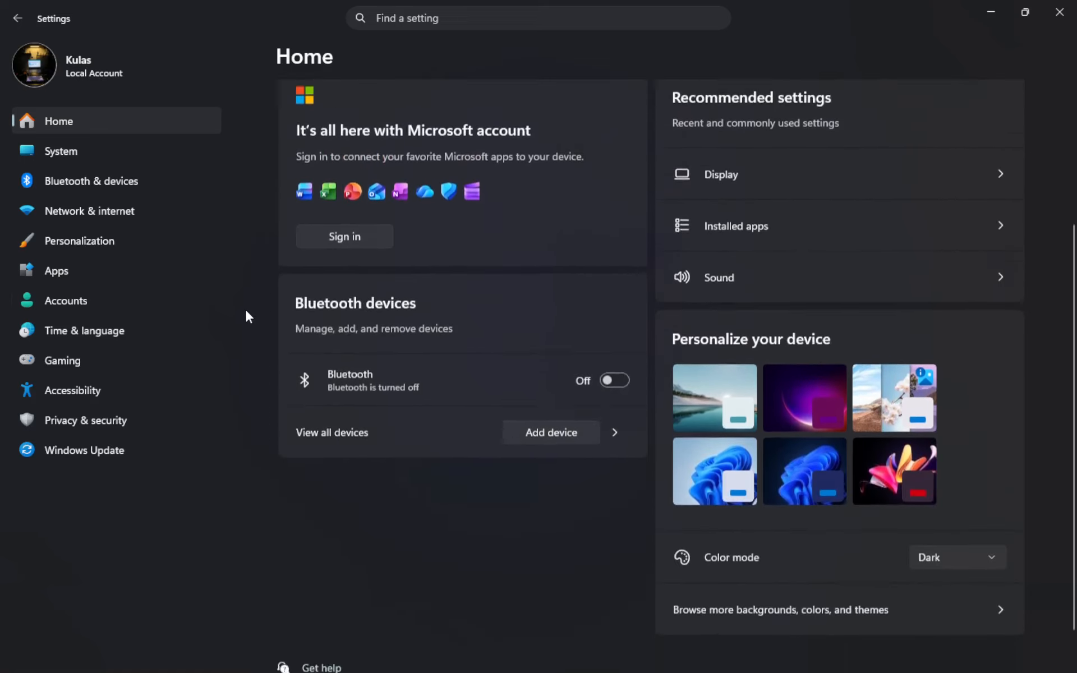
scroll(245, 317, down, 1)
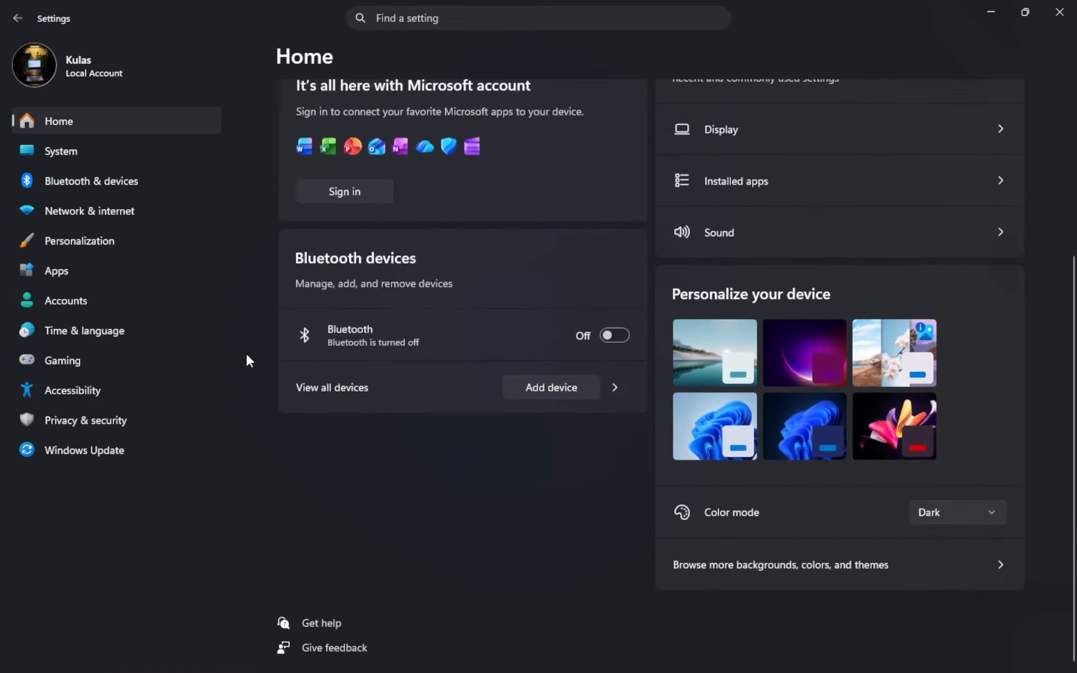
scroll(246, 355, up, 3)
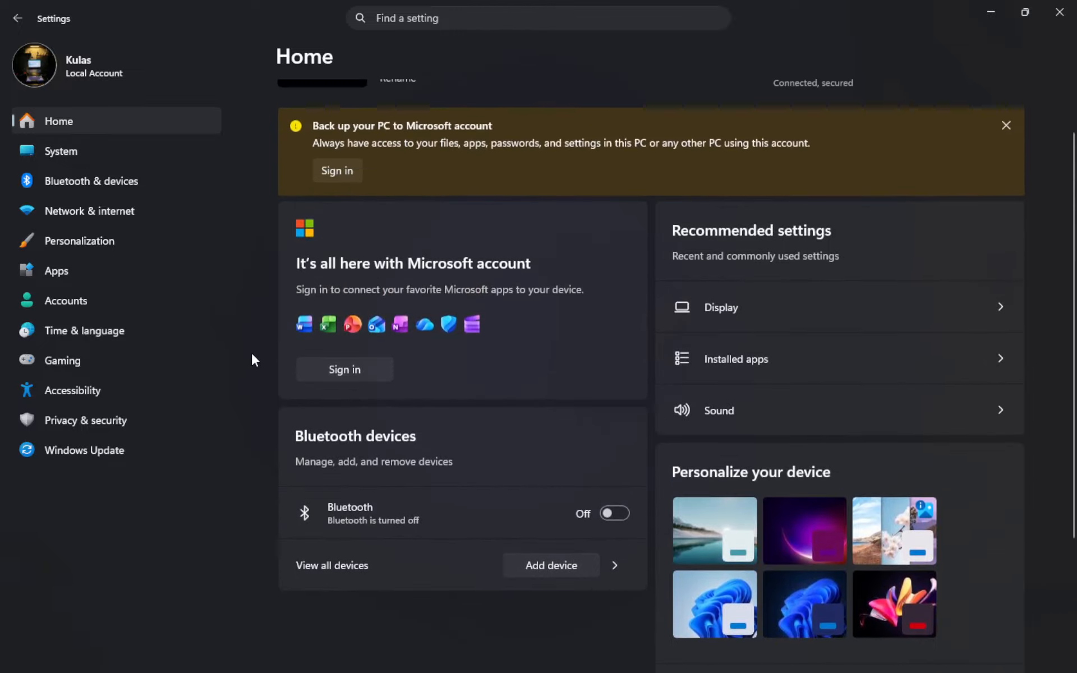
scroll(254, 355, up, 1)
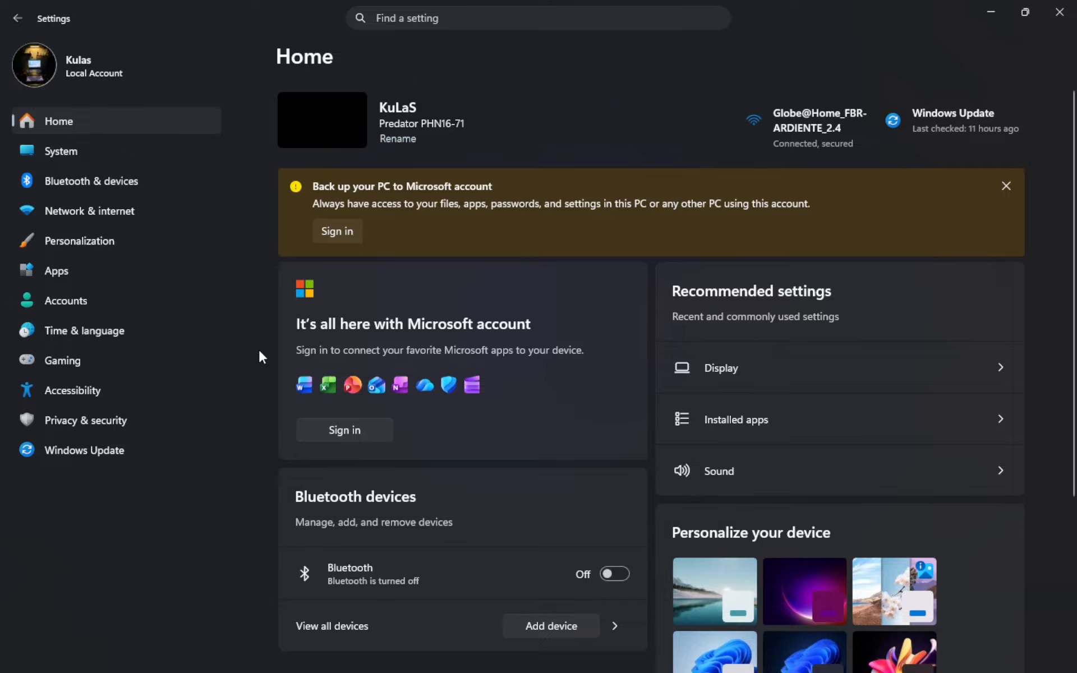
scroll(260, 350, down, 1)
scroll(261, 345, up, 1)
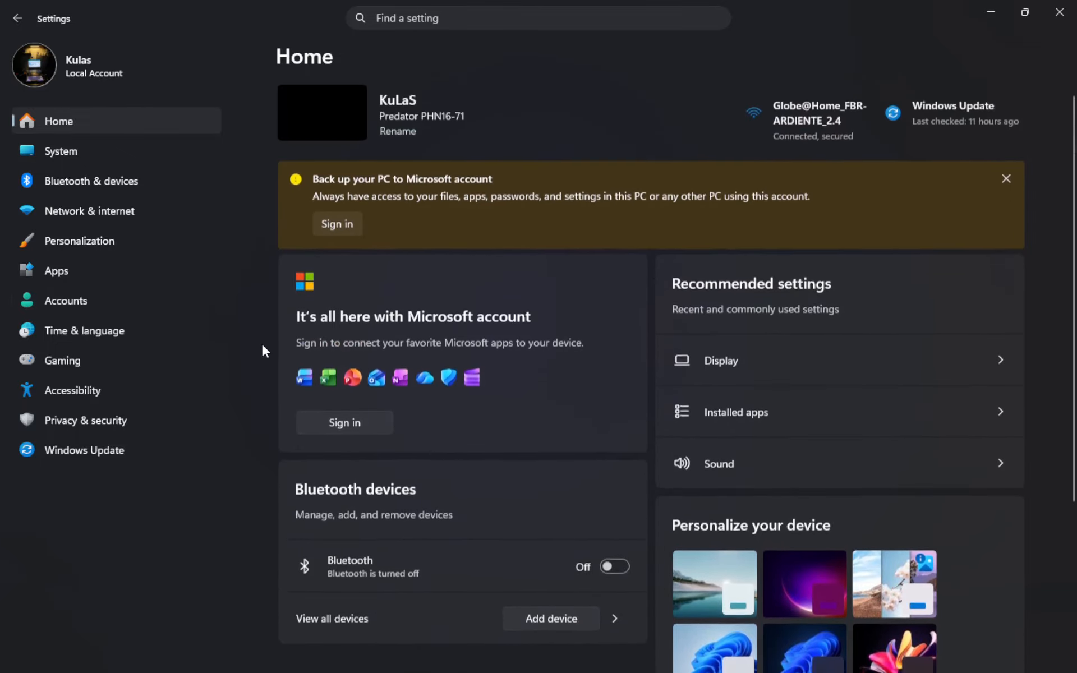
scroll(262, 345, down, 1)
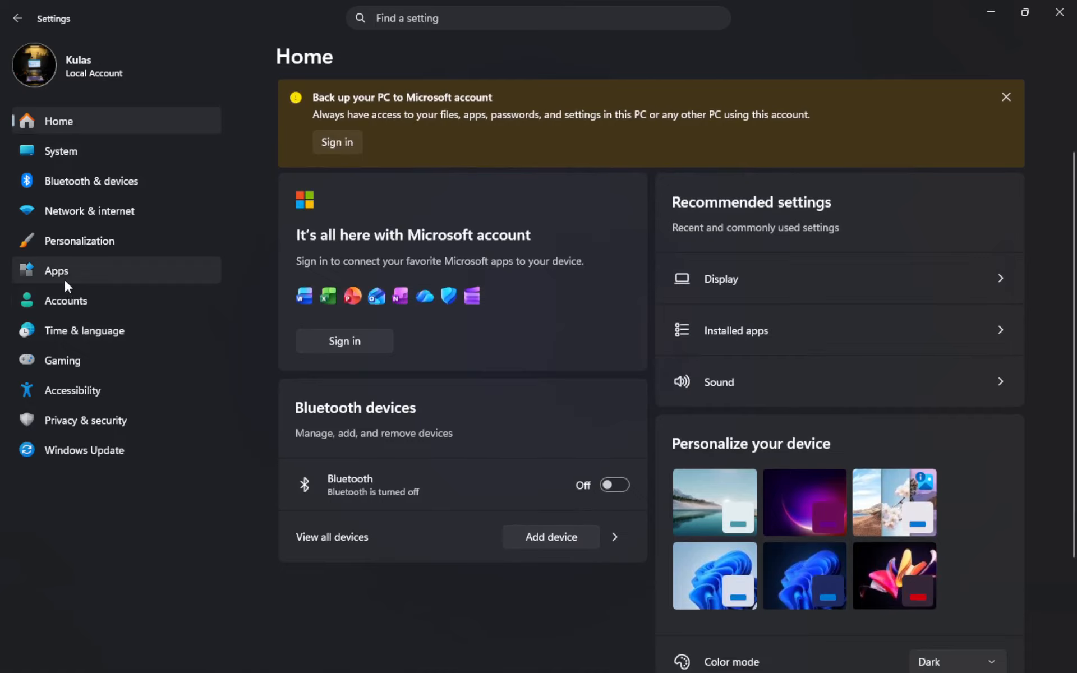
Open the Your info page in the Accounts settings.
click(64, 302)
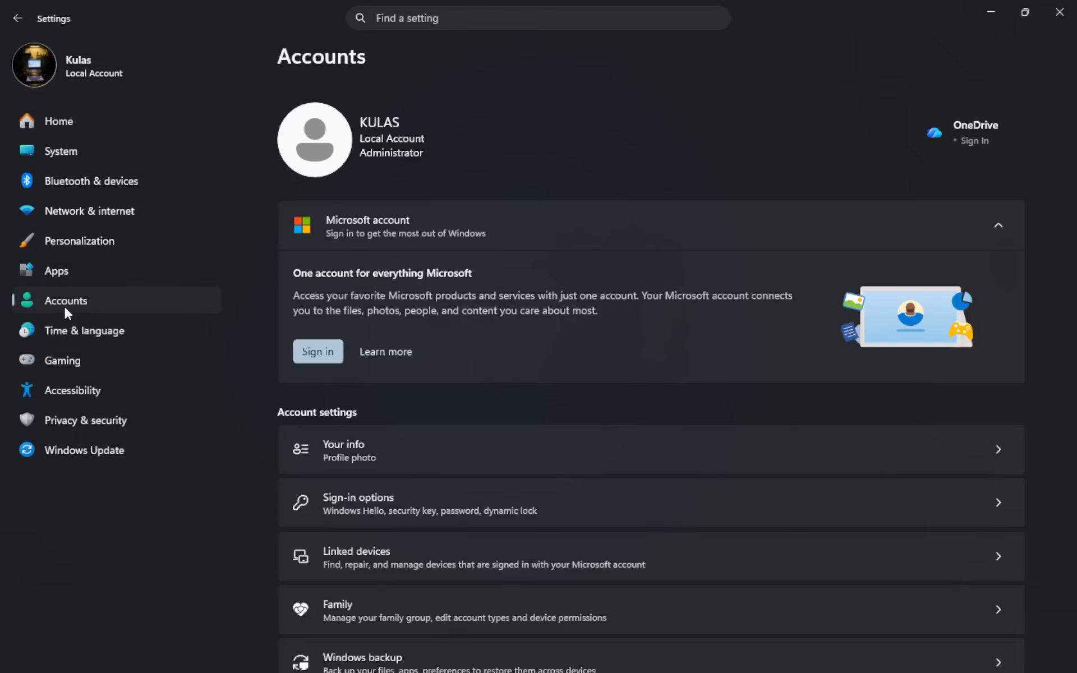
scroll(607, 292, down, 5)
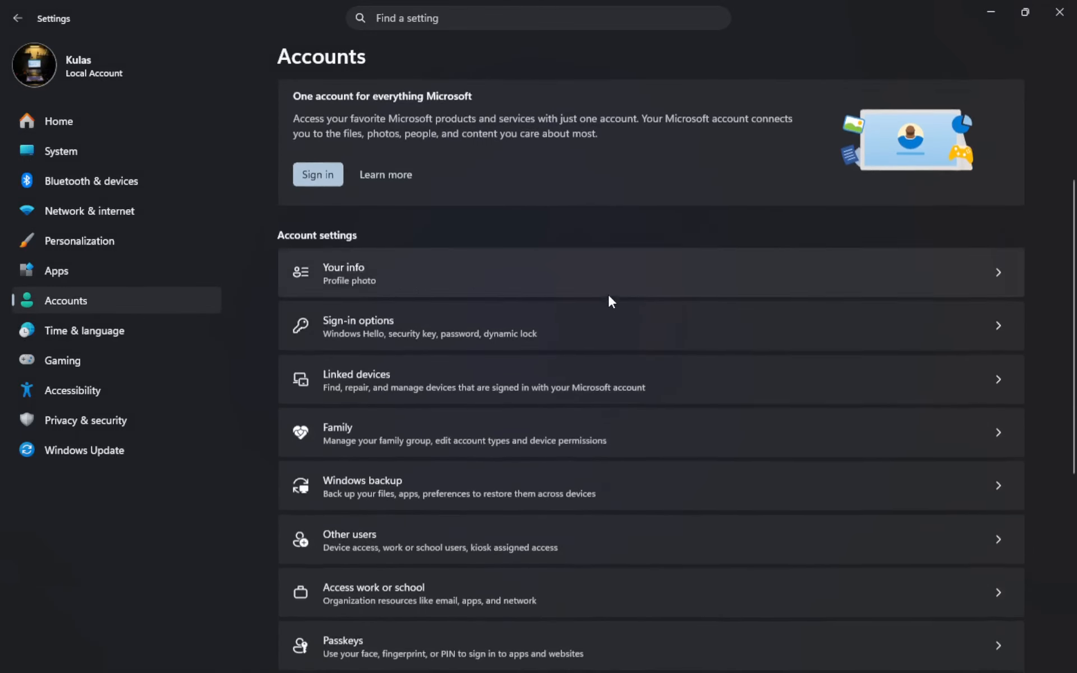
scroll(612, 306, down, 1)
scroll(609, 305, up, 4)
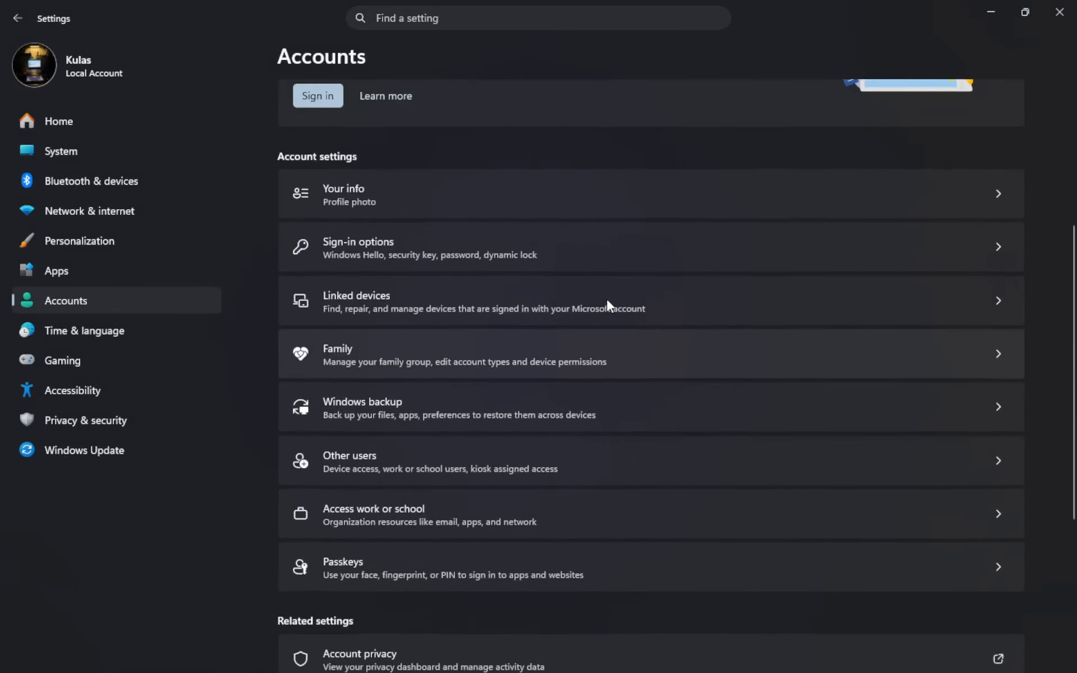
scroll(606, 300, up, 3)
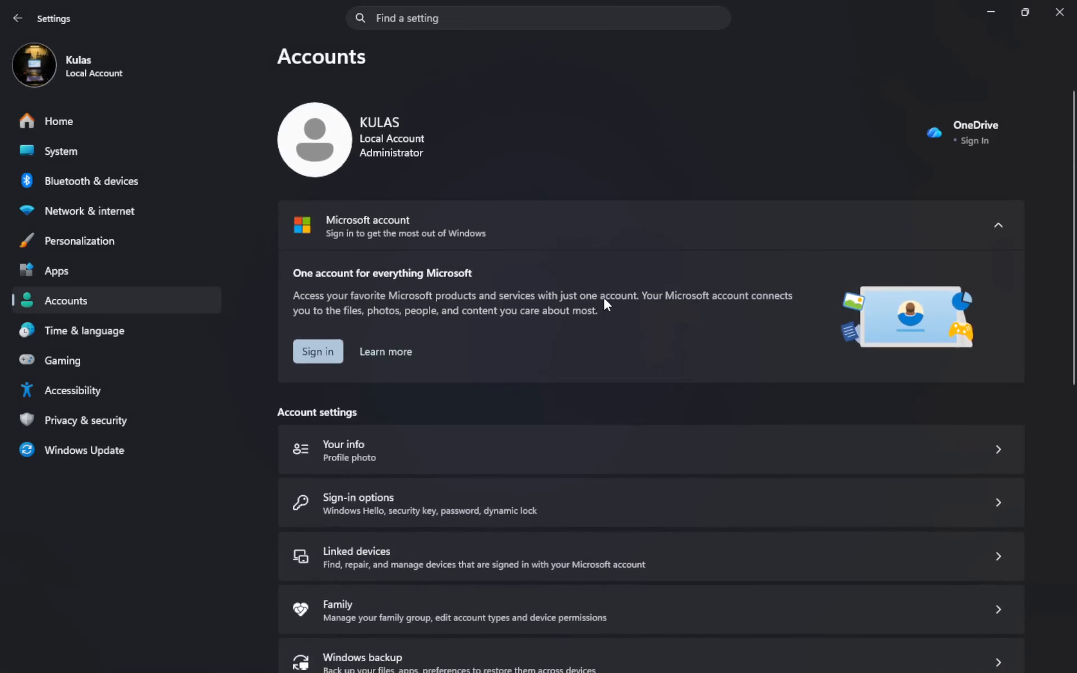
scroll(603, 306, down, 2)
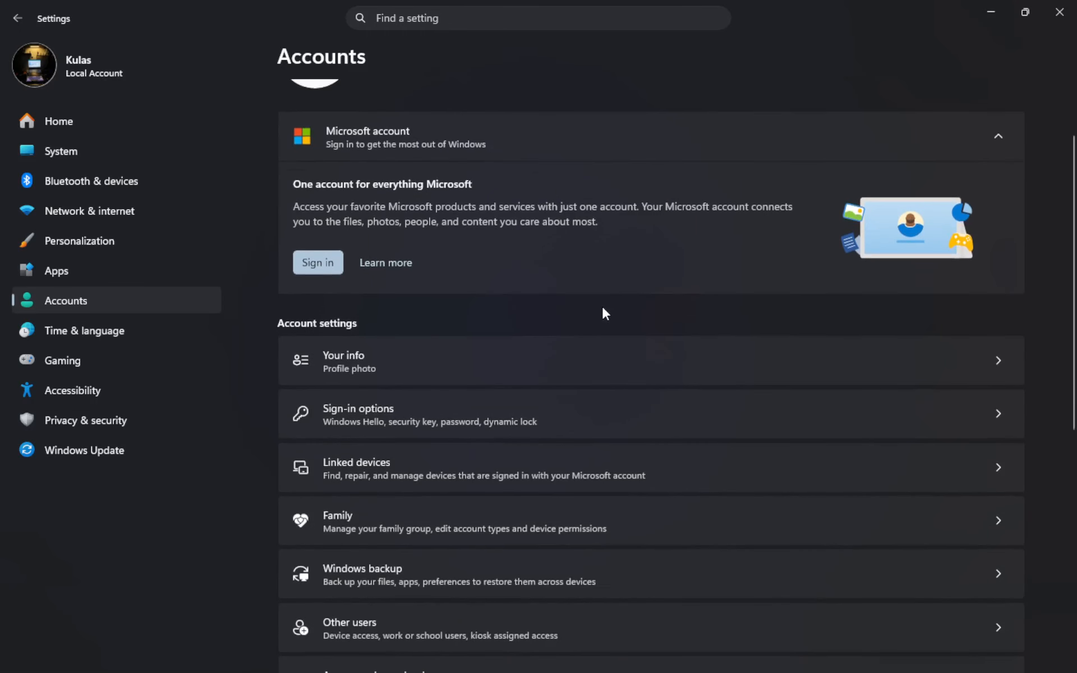
scroll(605, 313, down, 7)
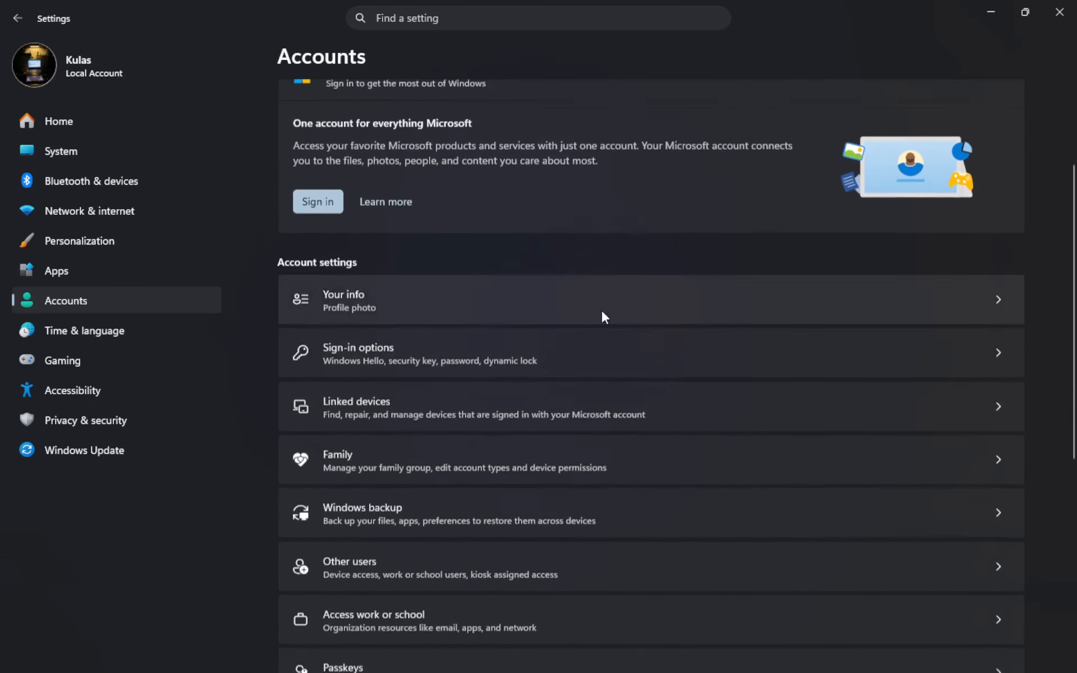
scroll(597, 325, down, 3)
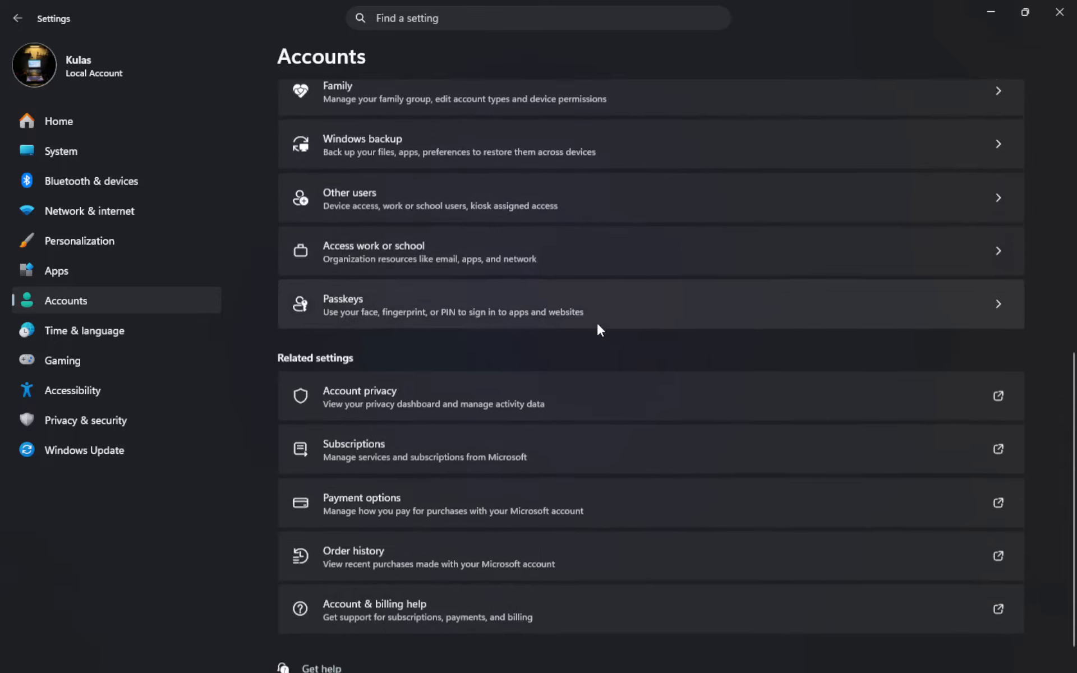
scroll(593, 331, up, 1)
scroll(593, 331, up, 6)
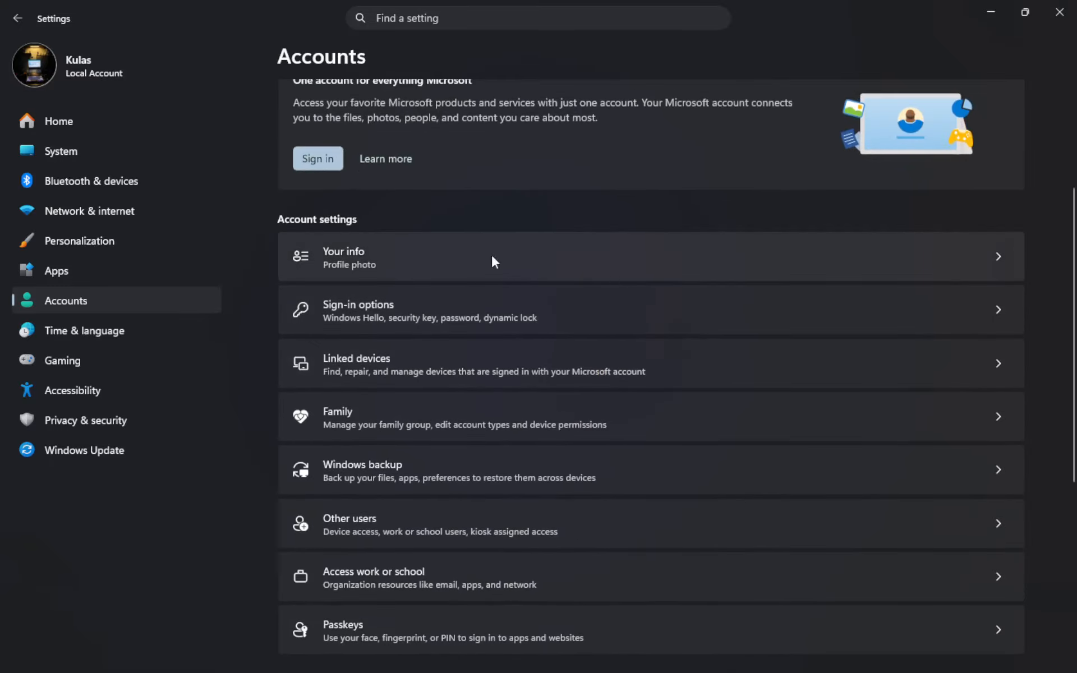
click(546, 260)
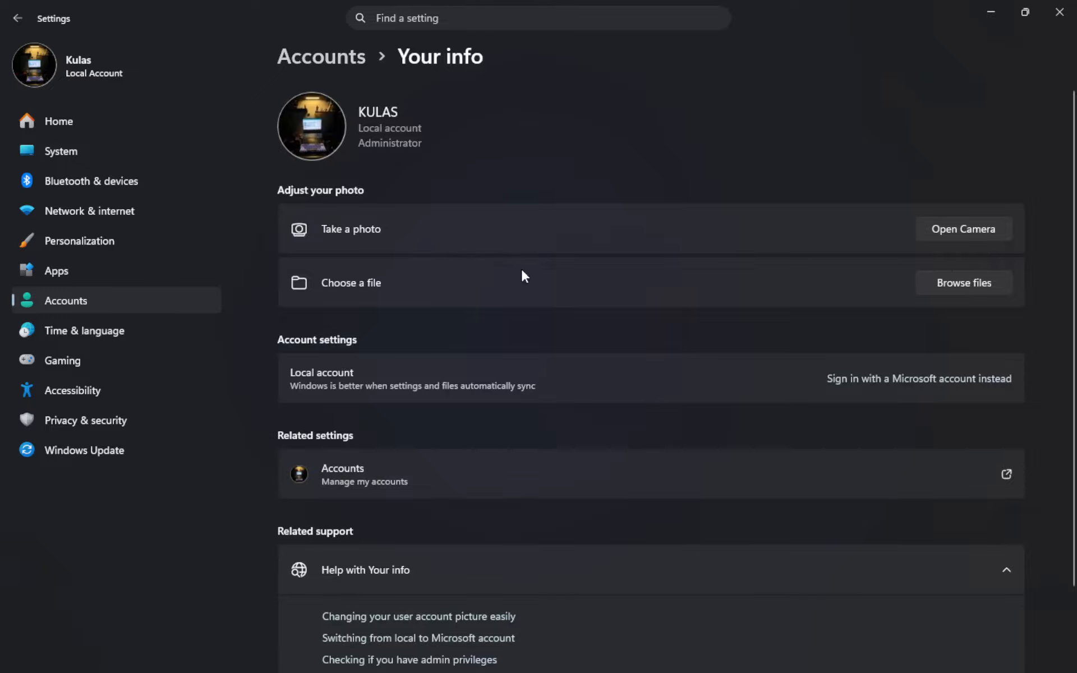
Start signing in with a Microsoft account instead of the local account and submit the account's e-mail address.
scroll(569, 279, down, 2)
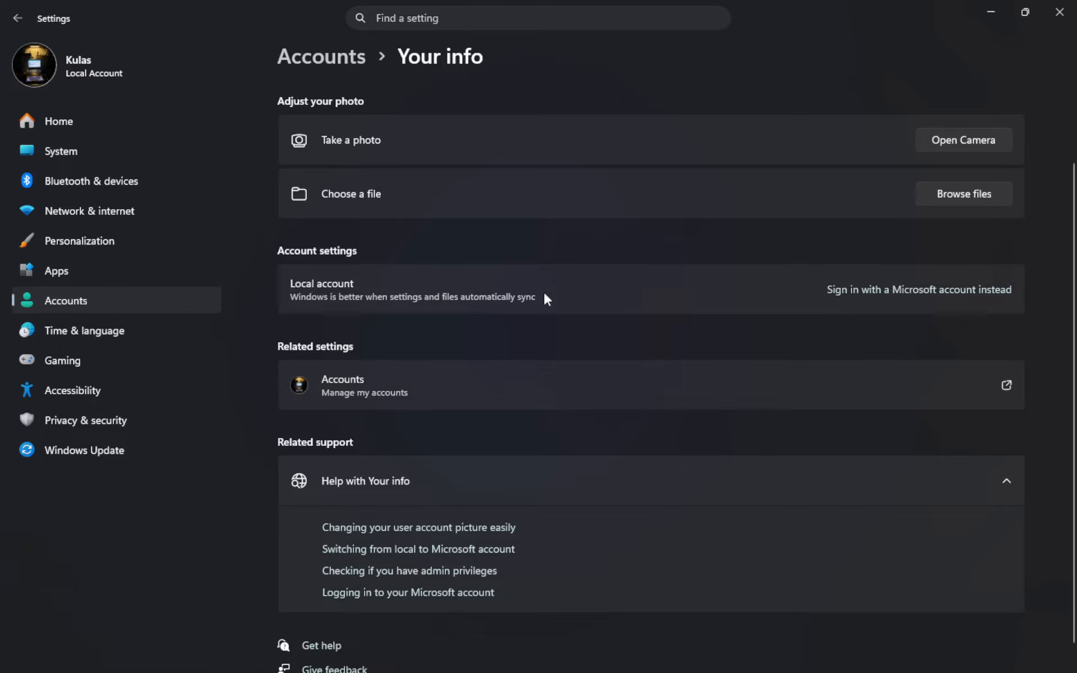
click(867, 296)
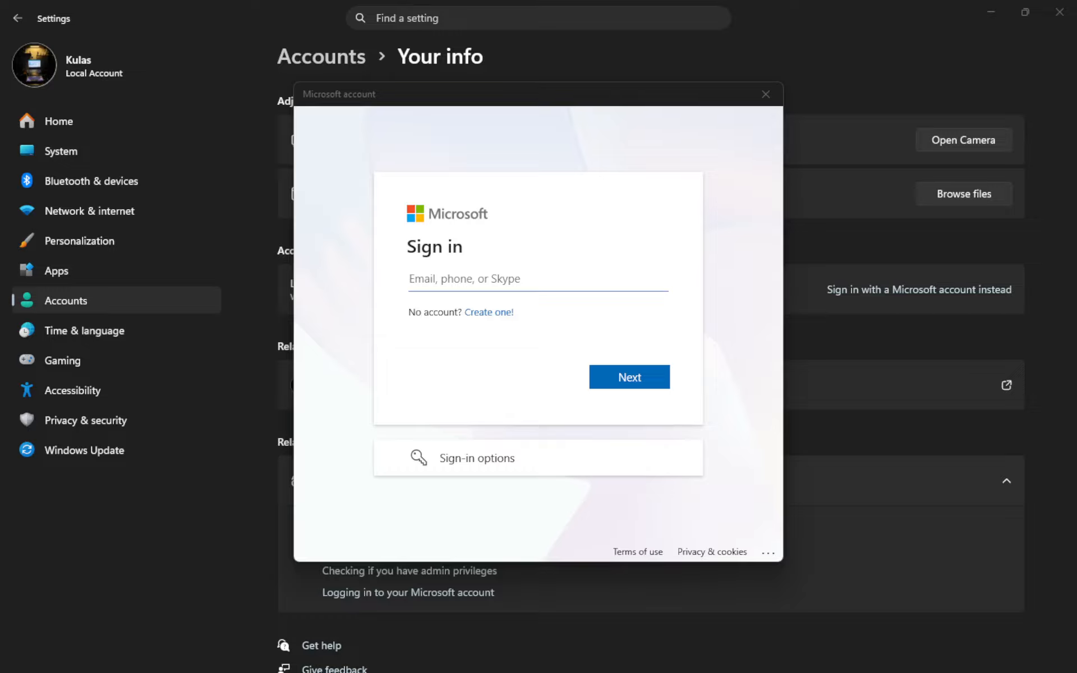
click(479, 277)
key(ctrl+v)
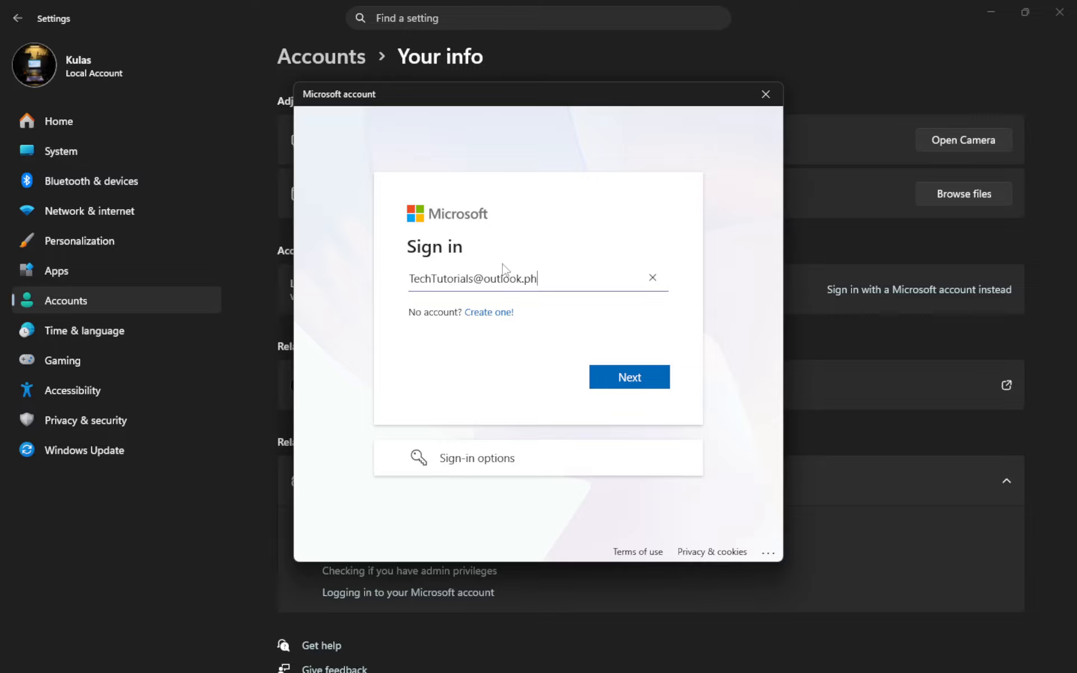
click(637, 385)
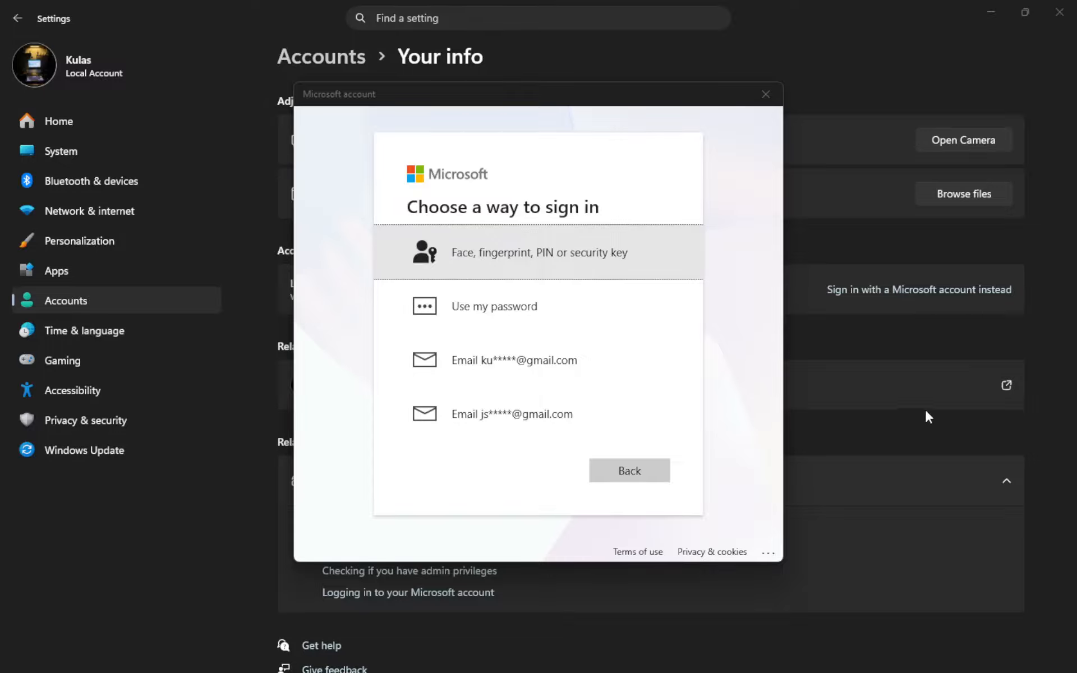
Choose the password as the sign-in method and enter the Microsoft account password.
click(567, 312)
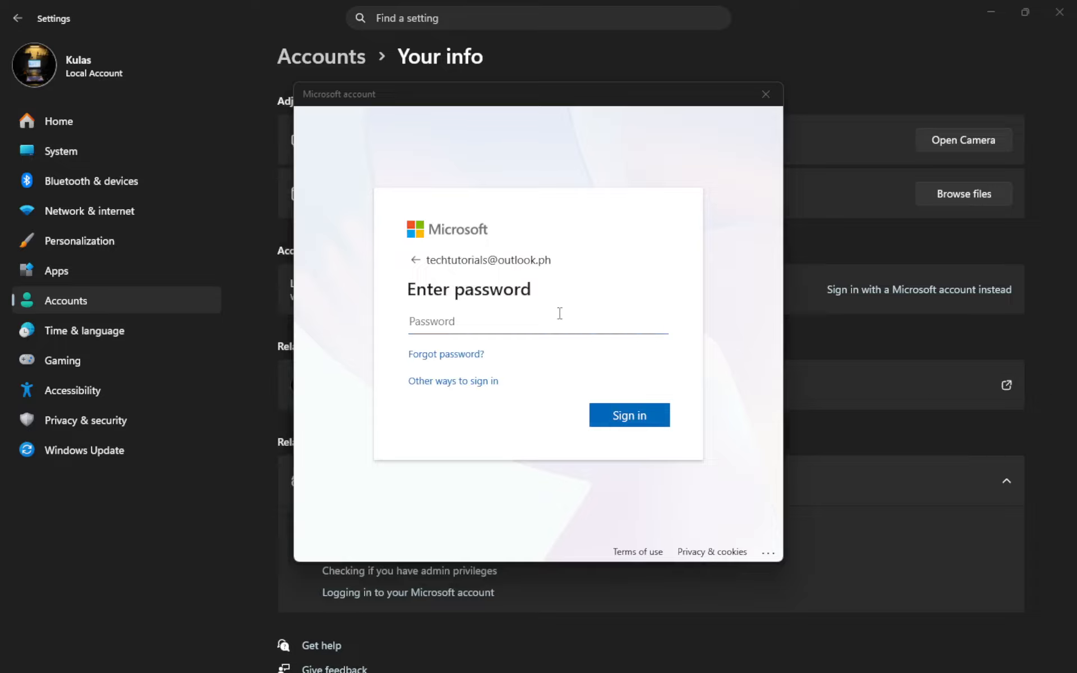
click(512, 323)
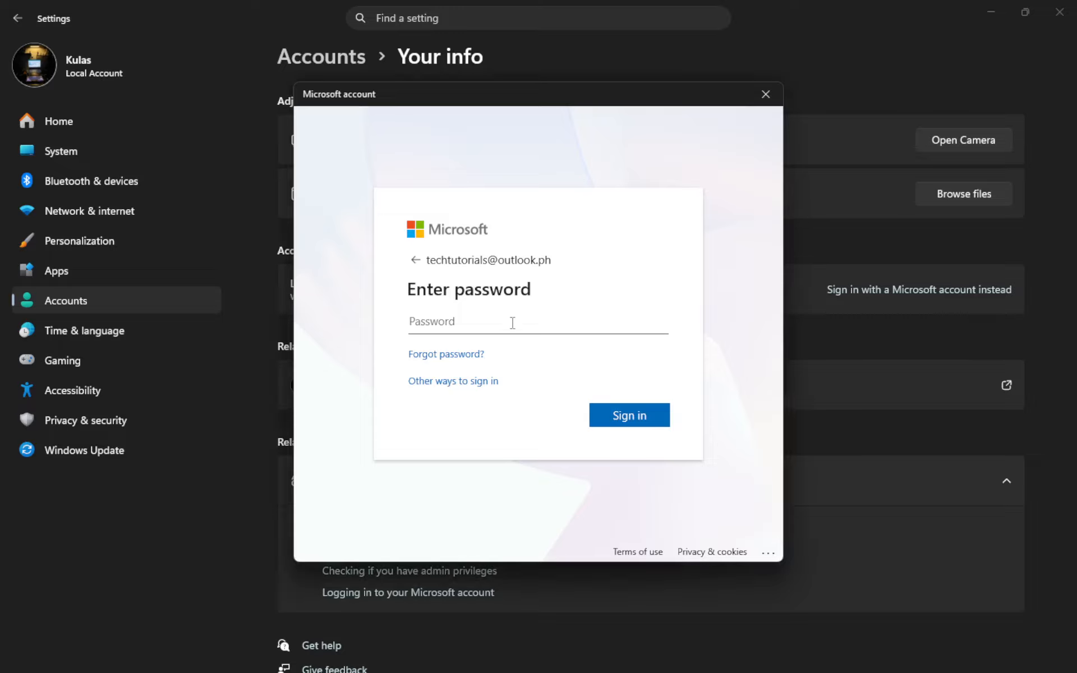
key(Caps_Lock)
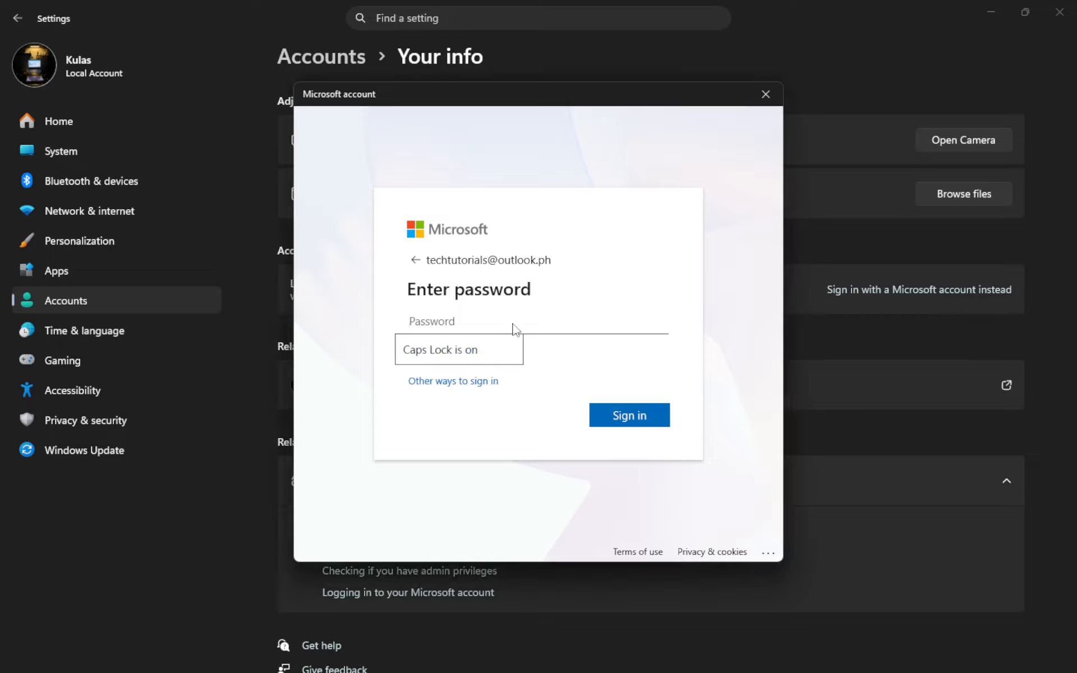
text(***)
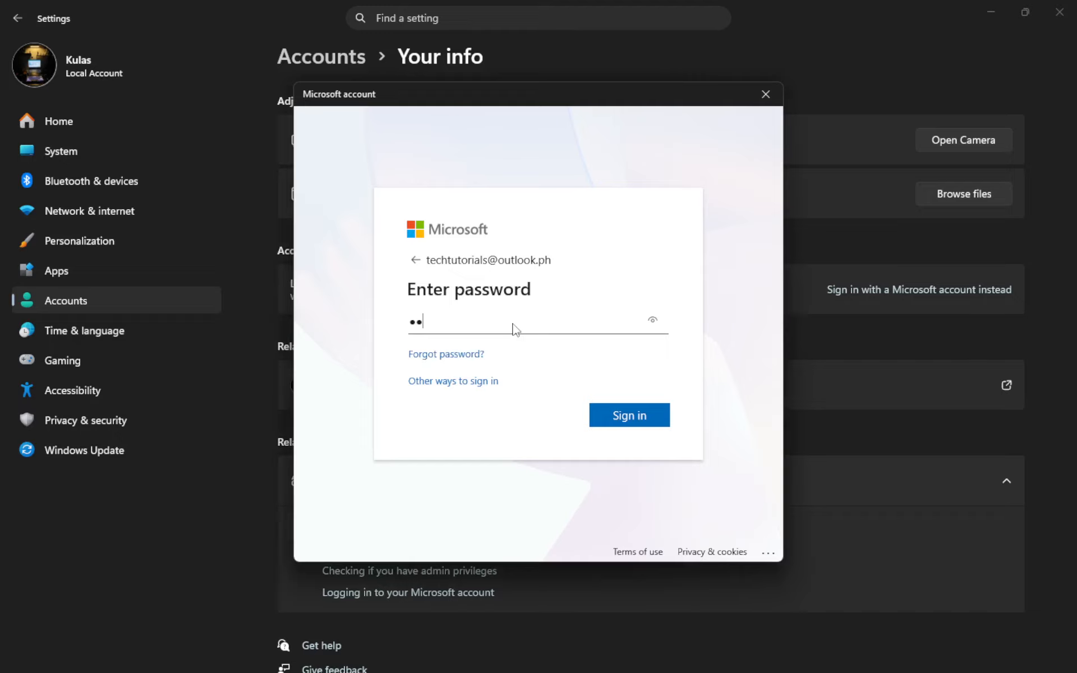
text(***********)
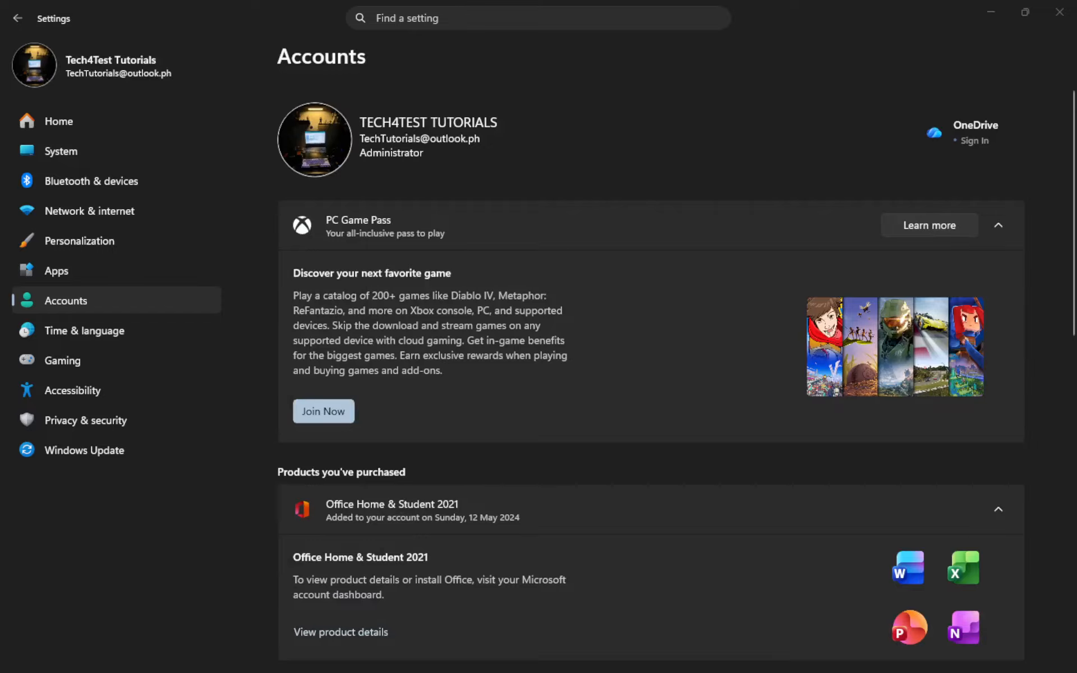
Review the Accounts page for the signed-in account, purchased products, account settings and related settings.
scroll(452, 381, down, 6)
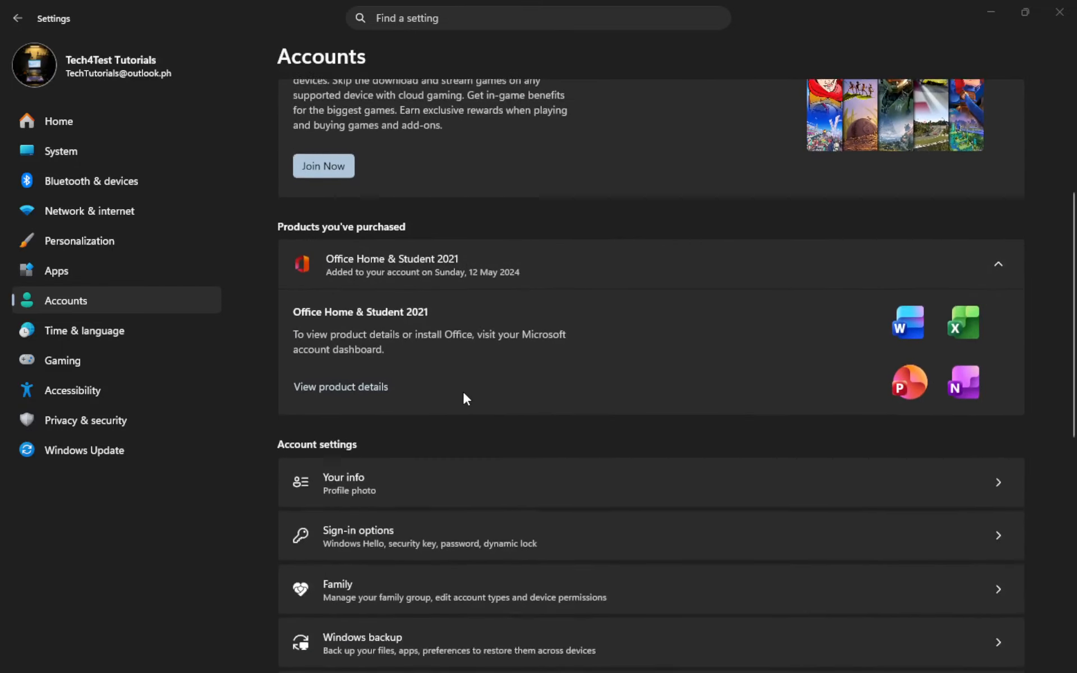
scroll(479, 403, down, 5)
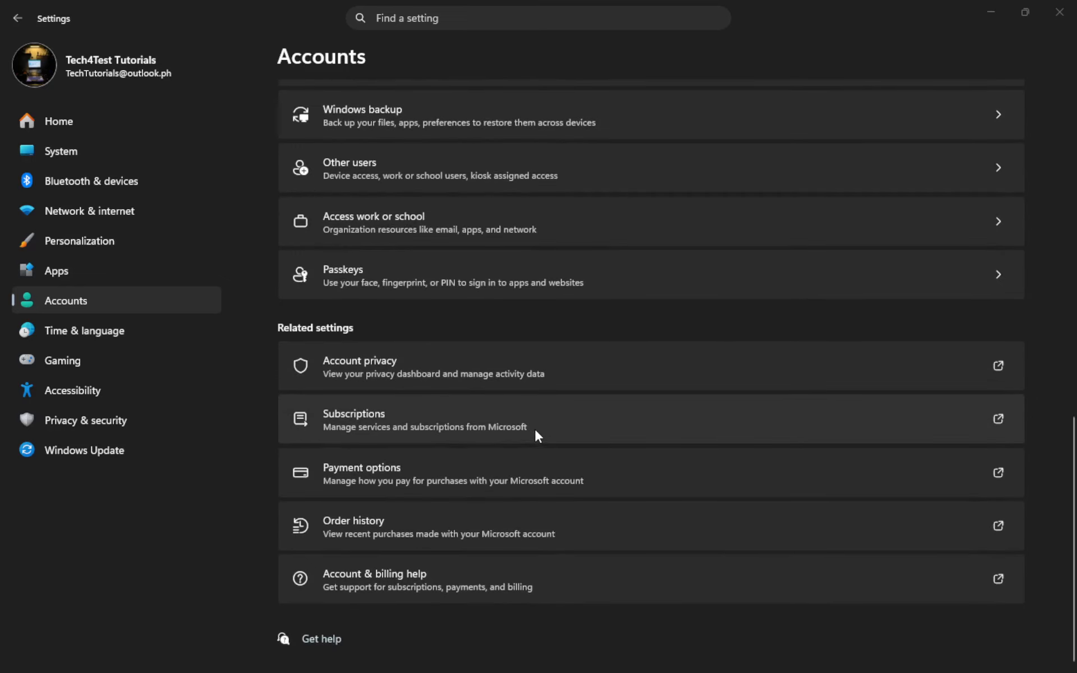
scroll(563, 466, up, 8)
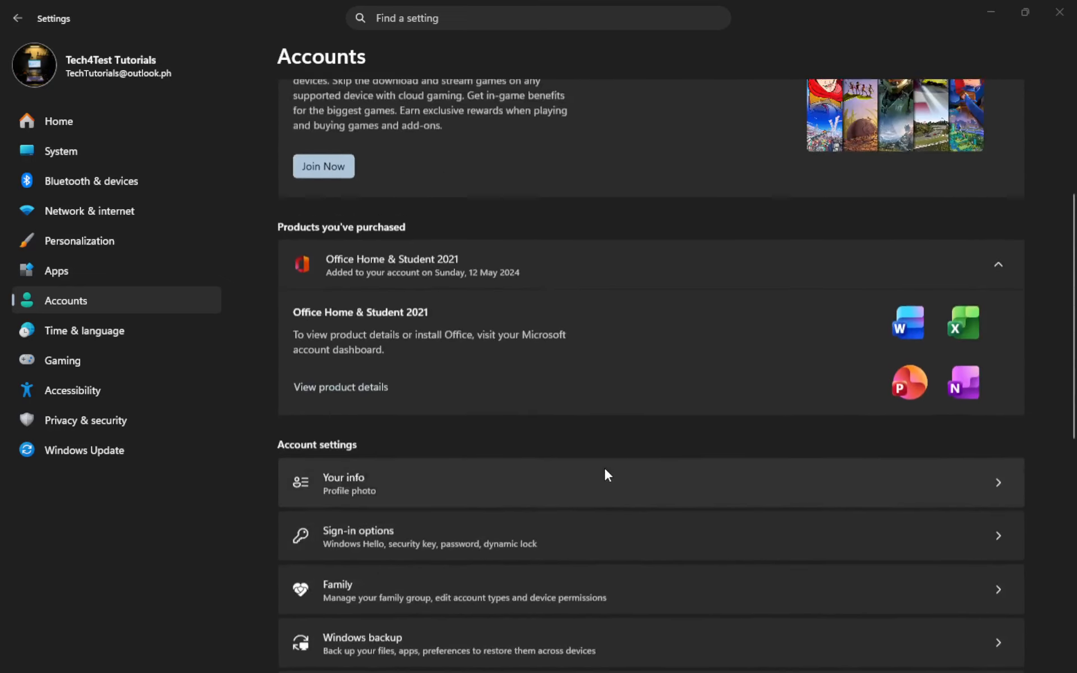
scroll(617, 466, up, 5)
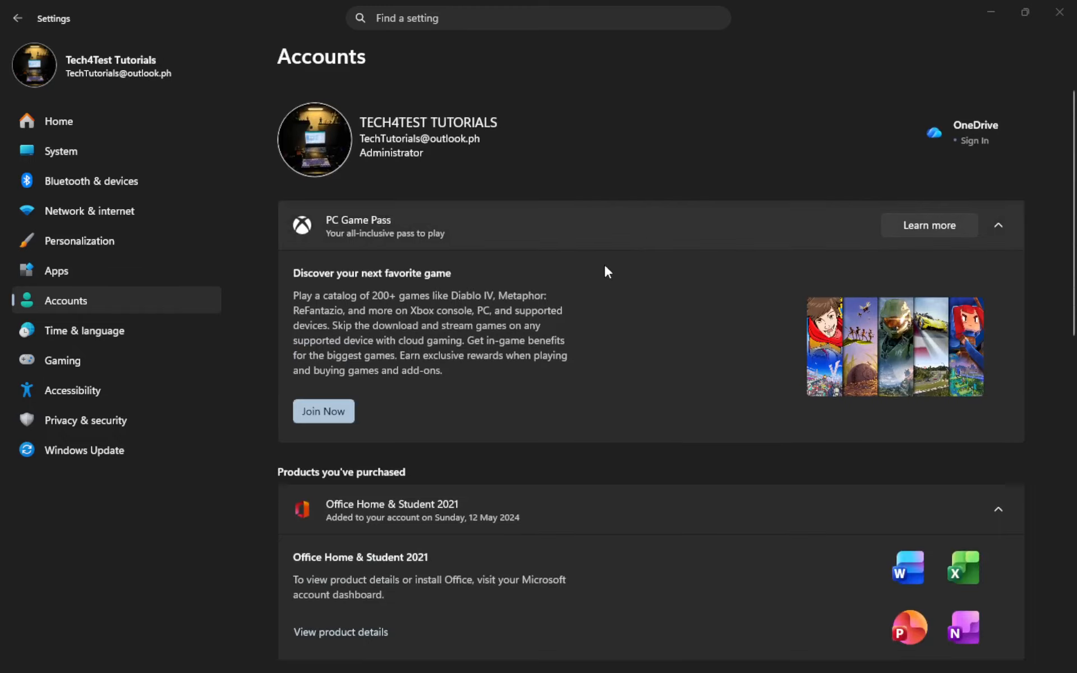
scroll(673, 319, down, 5)
scroll(673, 357, down, 7)
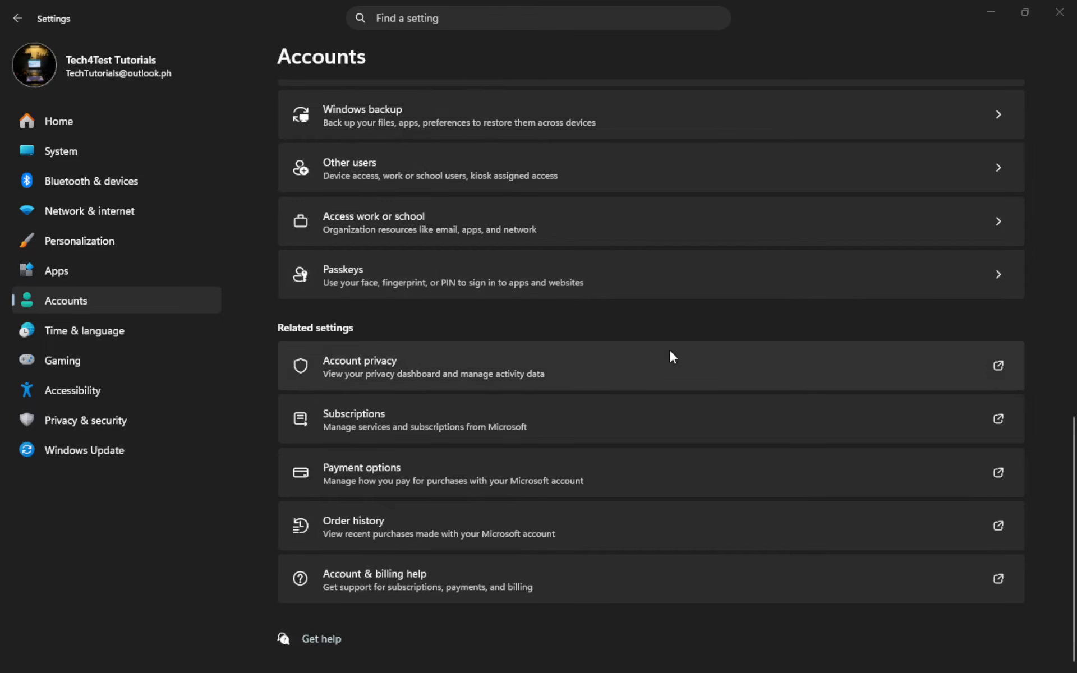
scroll(675, 348, up, 7)
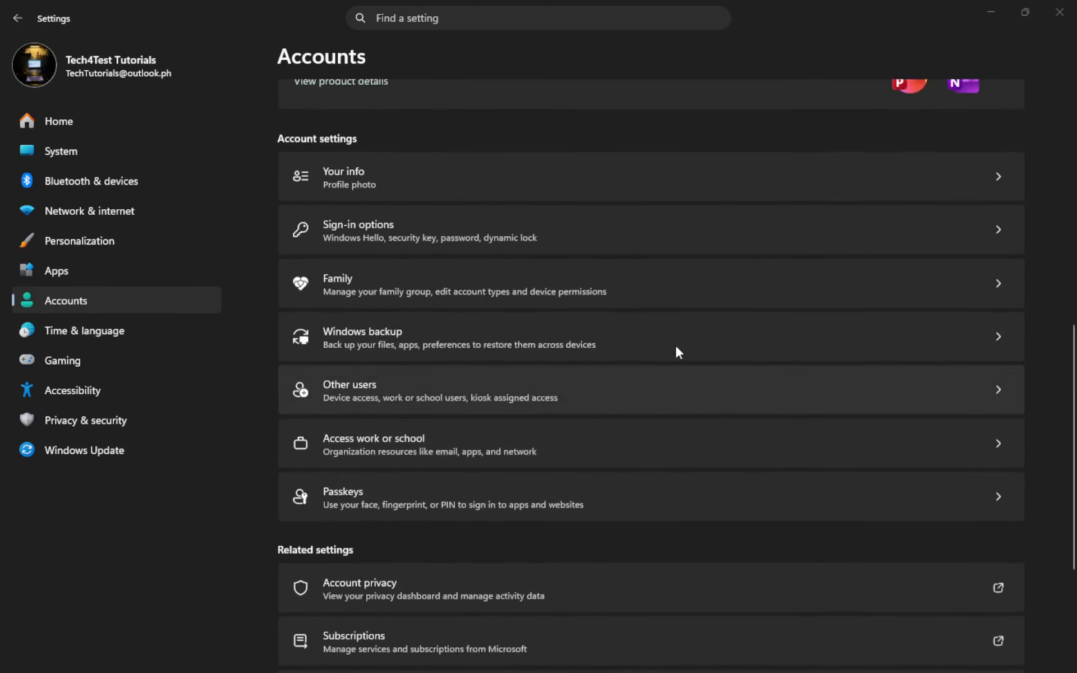
scroll(676, 351, up, 3)
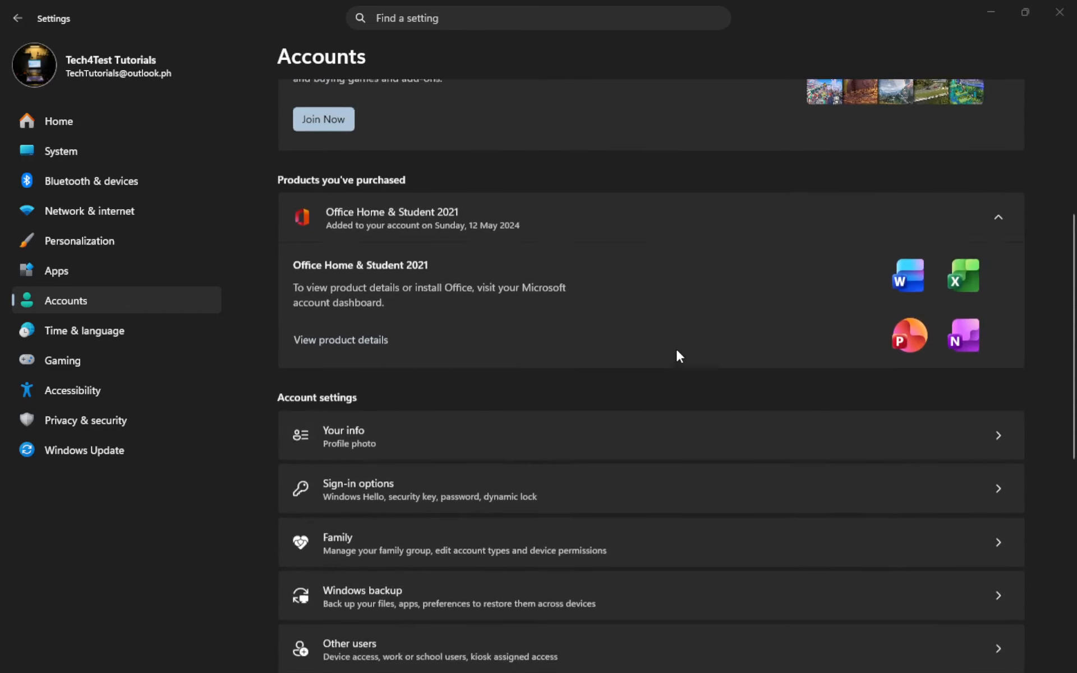
scroll(675, 348, up, 2)
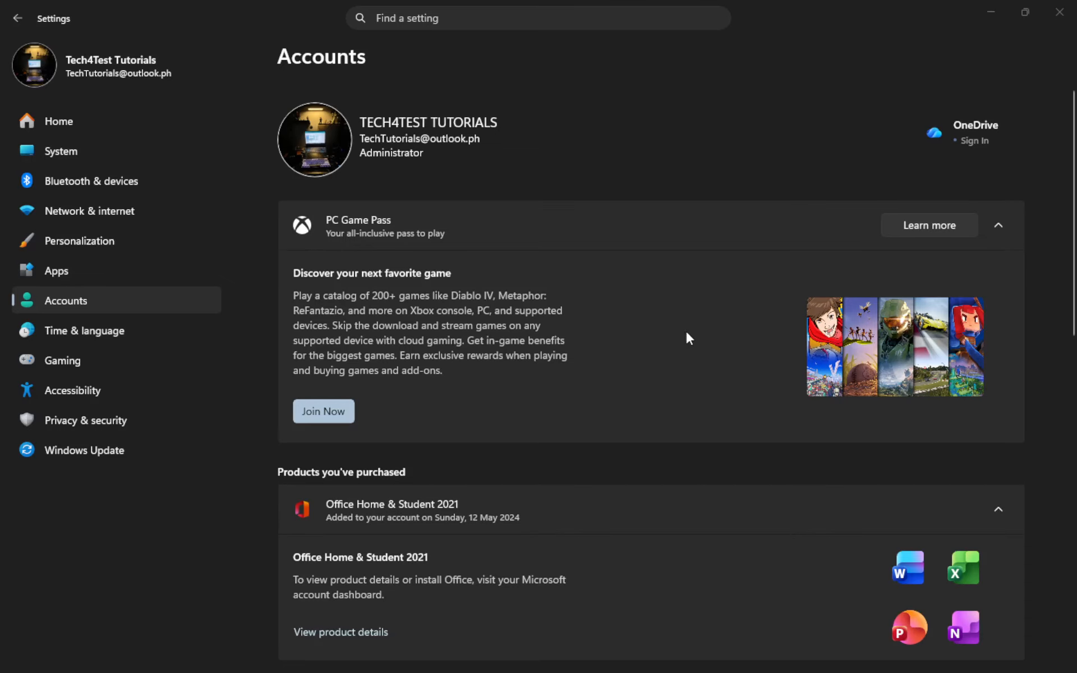
Open Your info again and check which account type is in use under its account settings.
scroll(676, 345, down, 6)
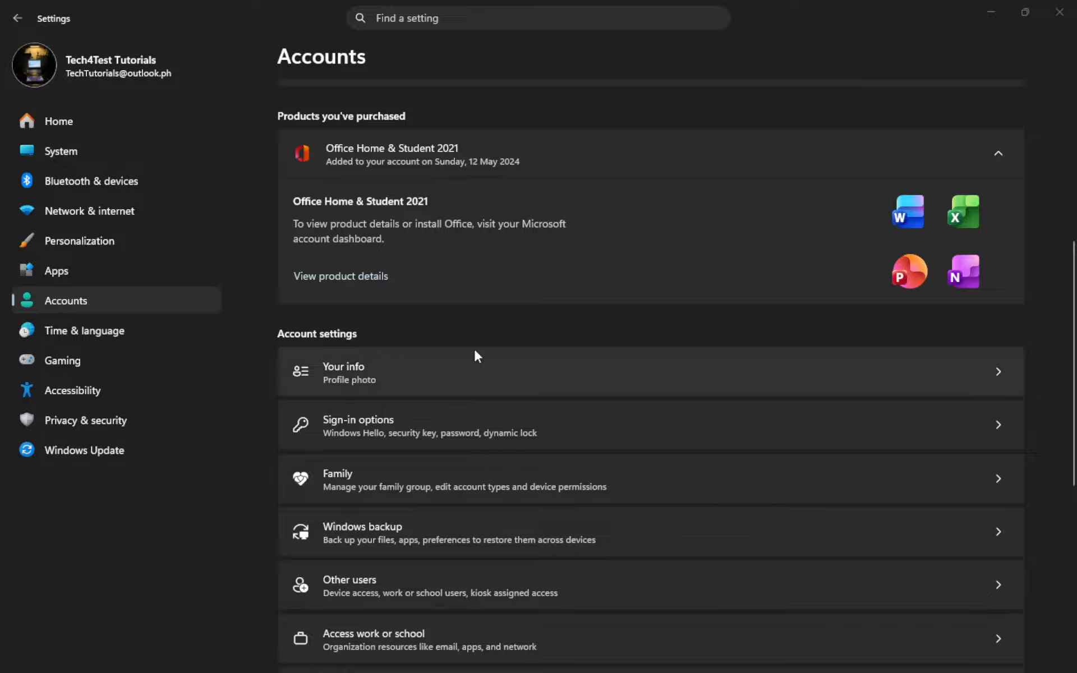
click(460, 375)
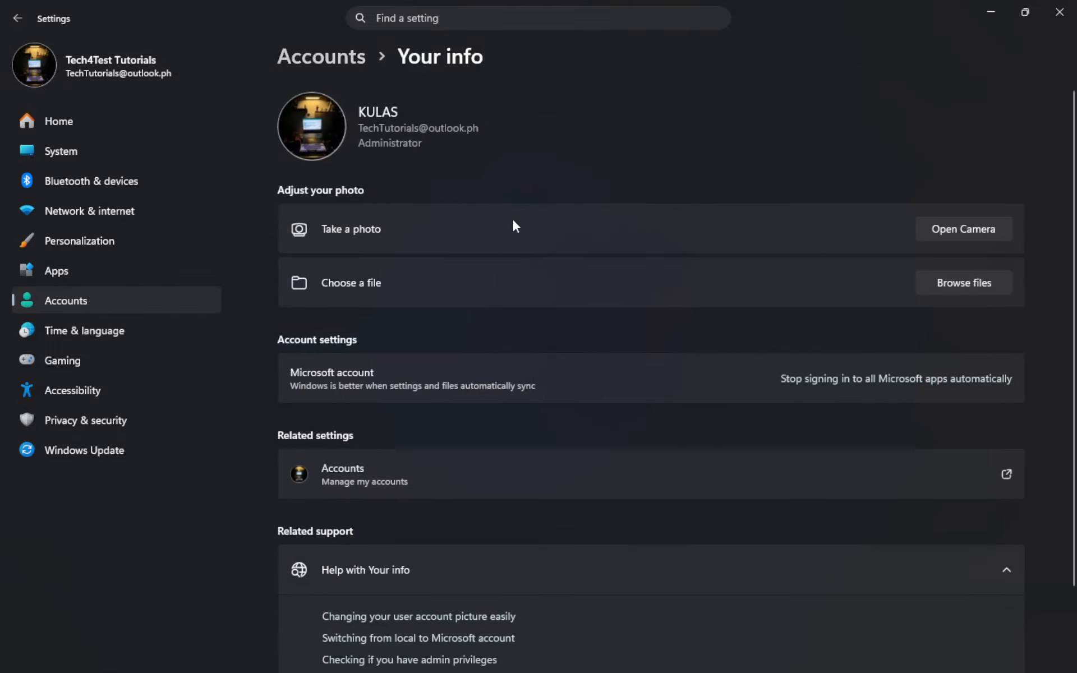
scroll(512, 218, down, 2)
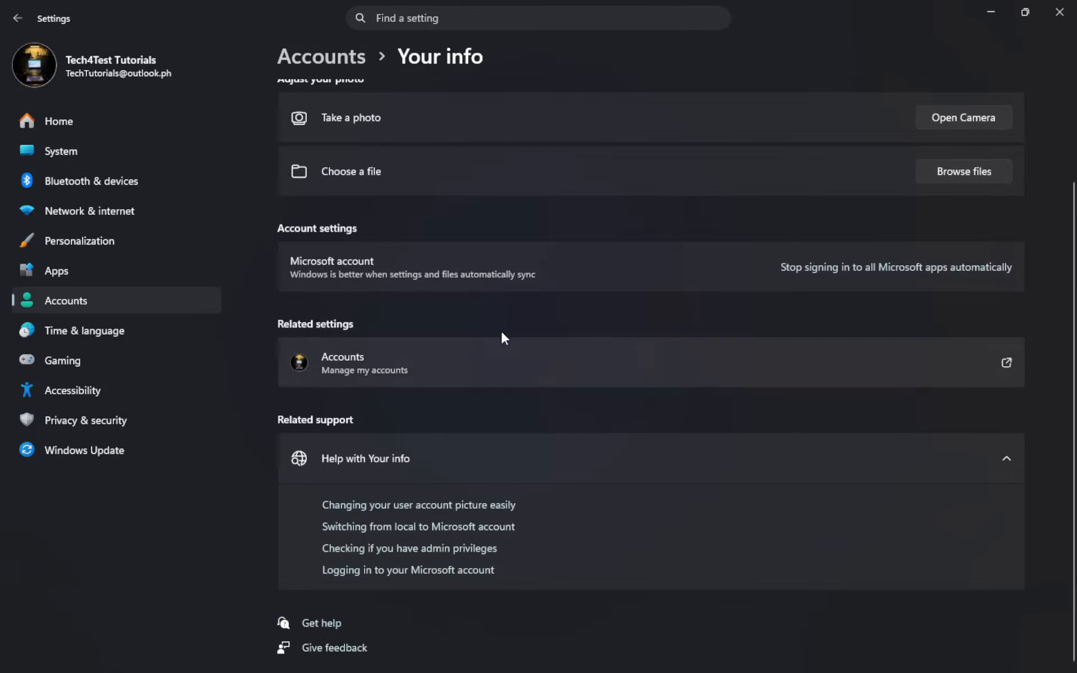
scroll(501, 330, up, 2)
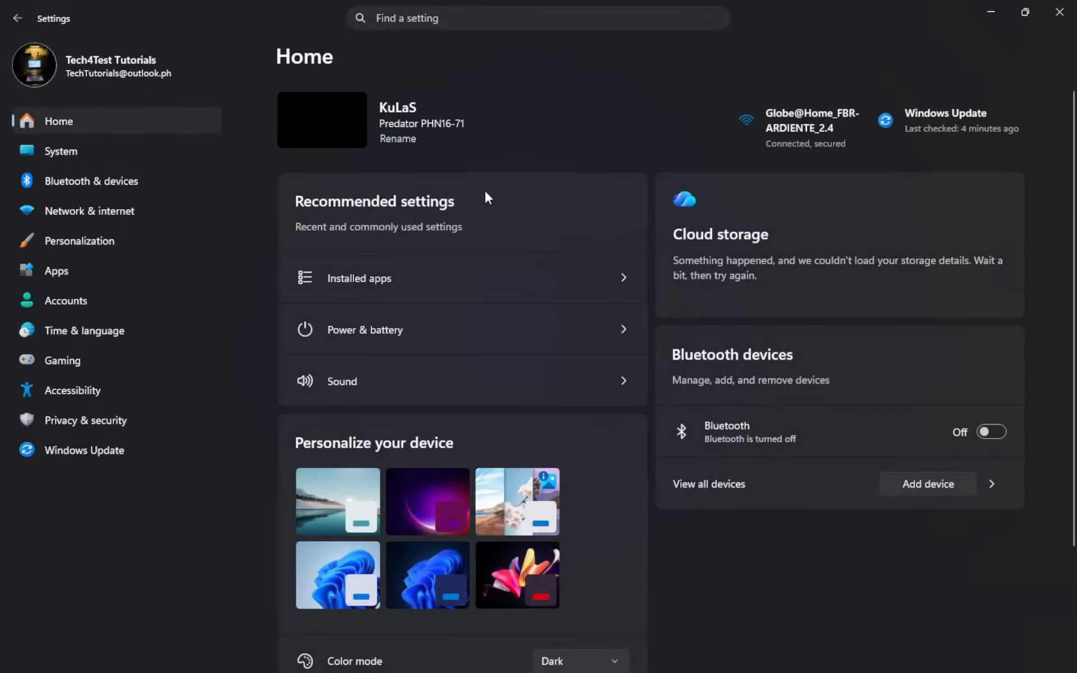
scroll(555, 242, down, 3)
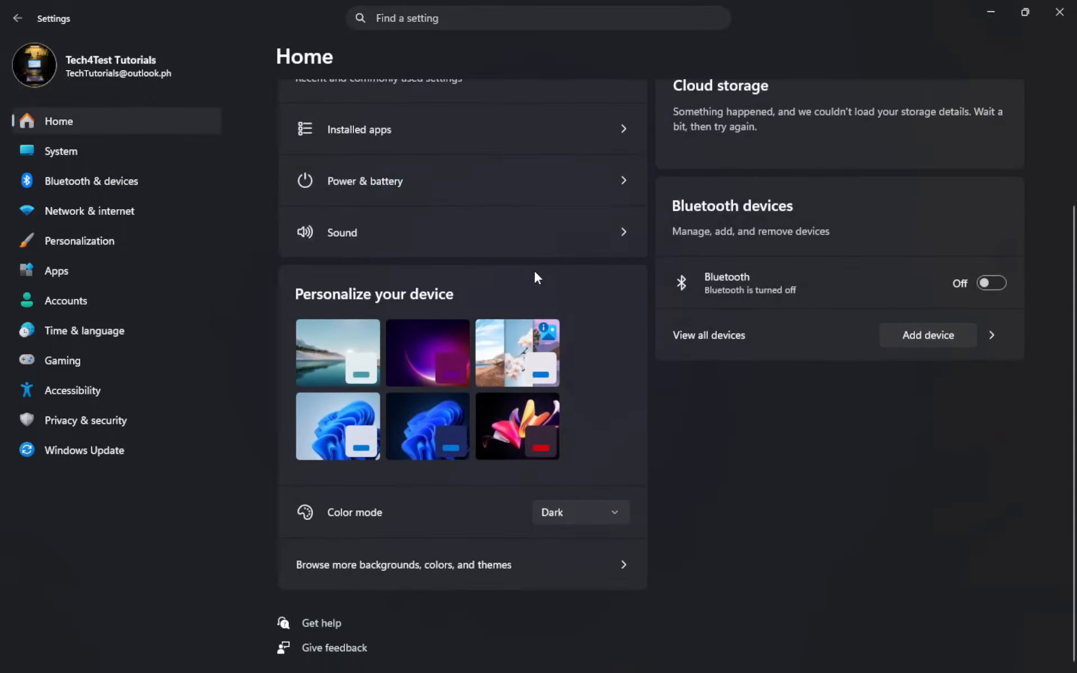
scroll(528, 279, up, 2)
scroll(529, 272, up, 1)
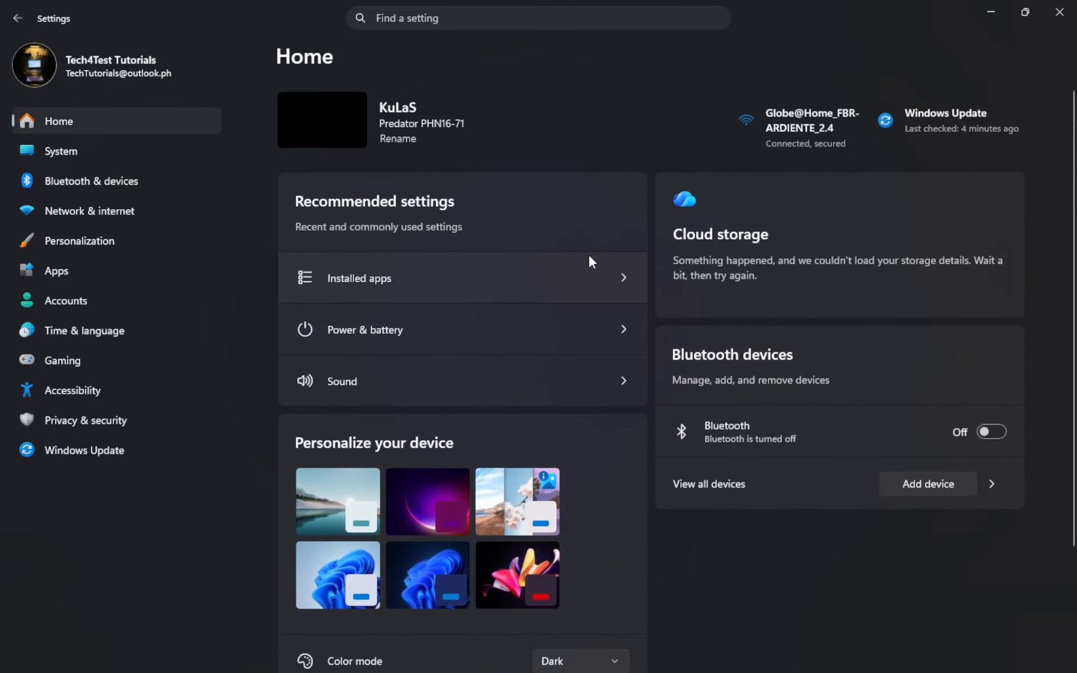
scroll(589, 256, down, 3)
key(super)
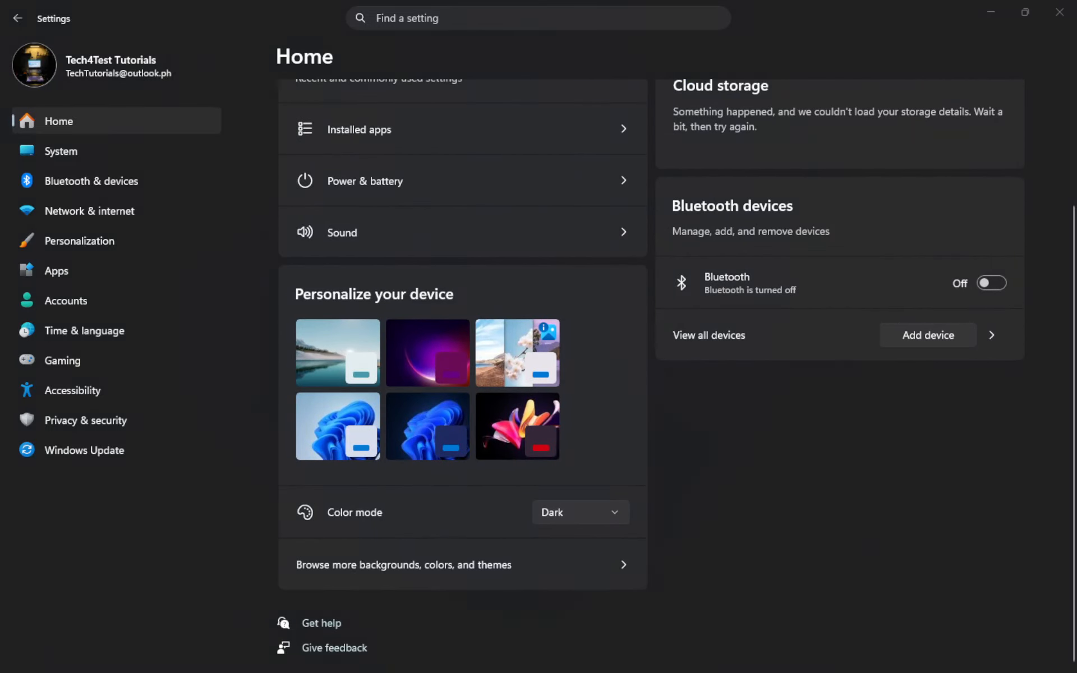